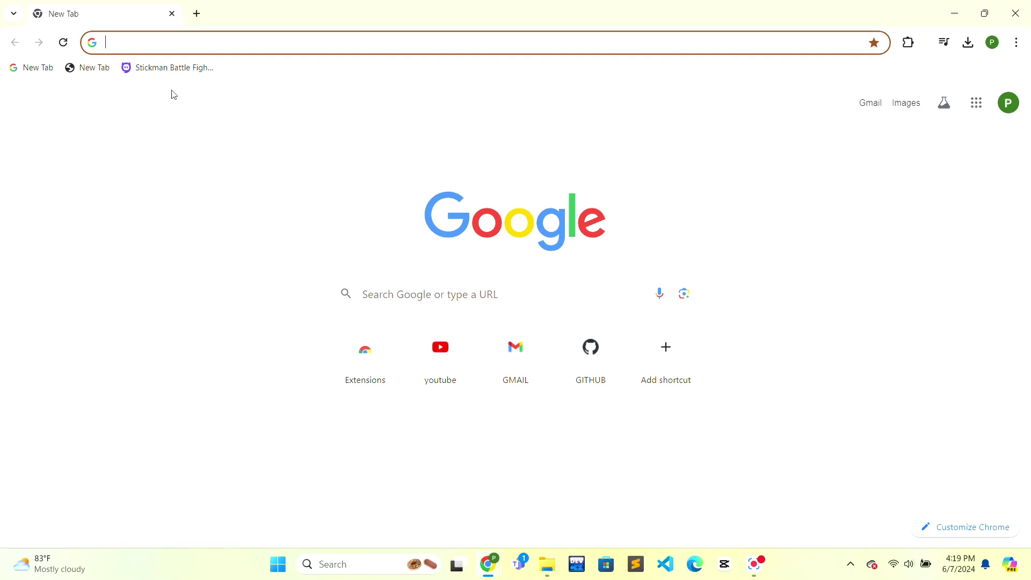
Step: Search the web for 'chagpt' from the address bar and open the ChatGPT result
left_click(159, 43)
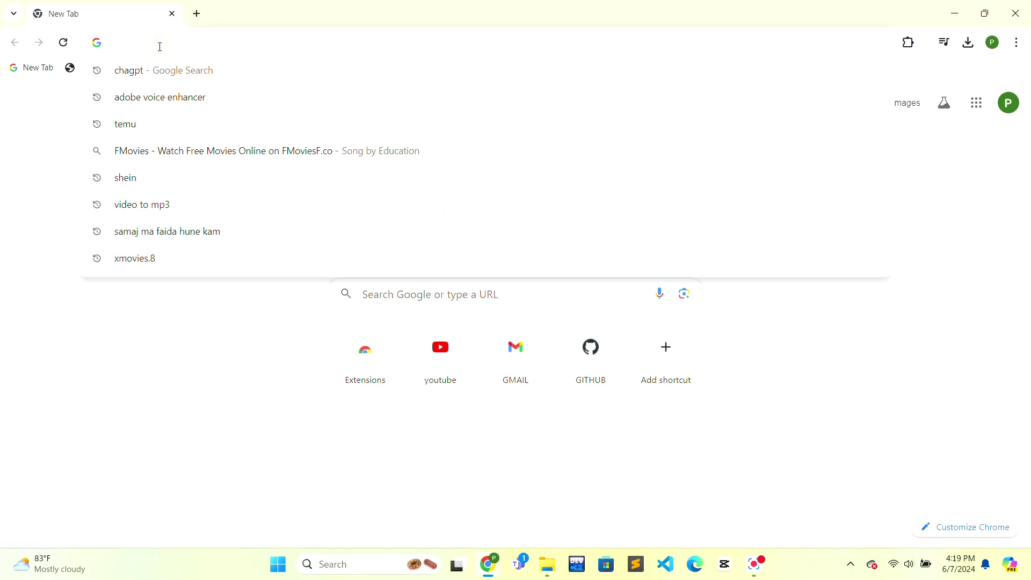
key("Down")
key("Return")
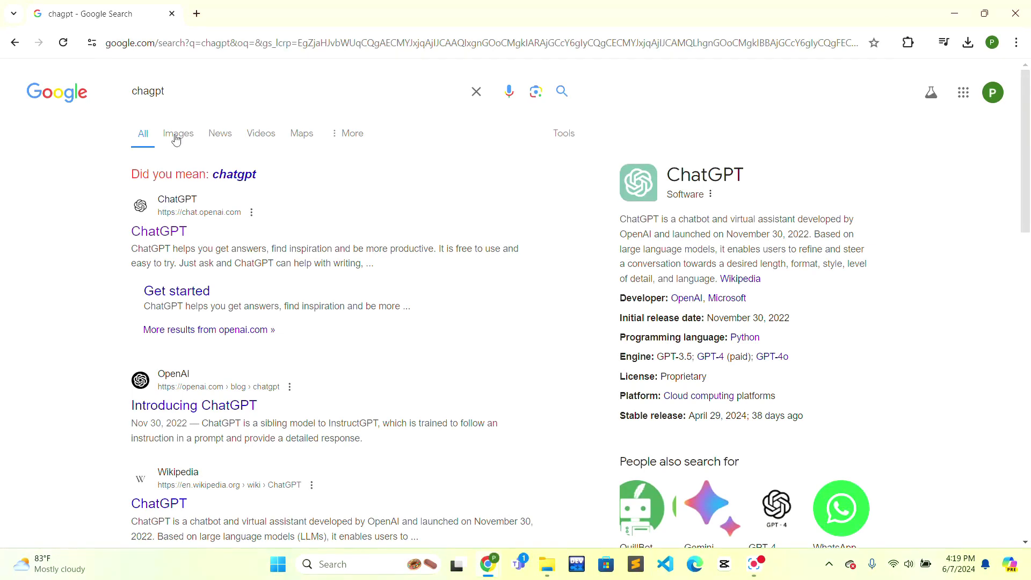
left_click(148, 231)
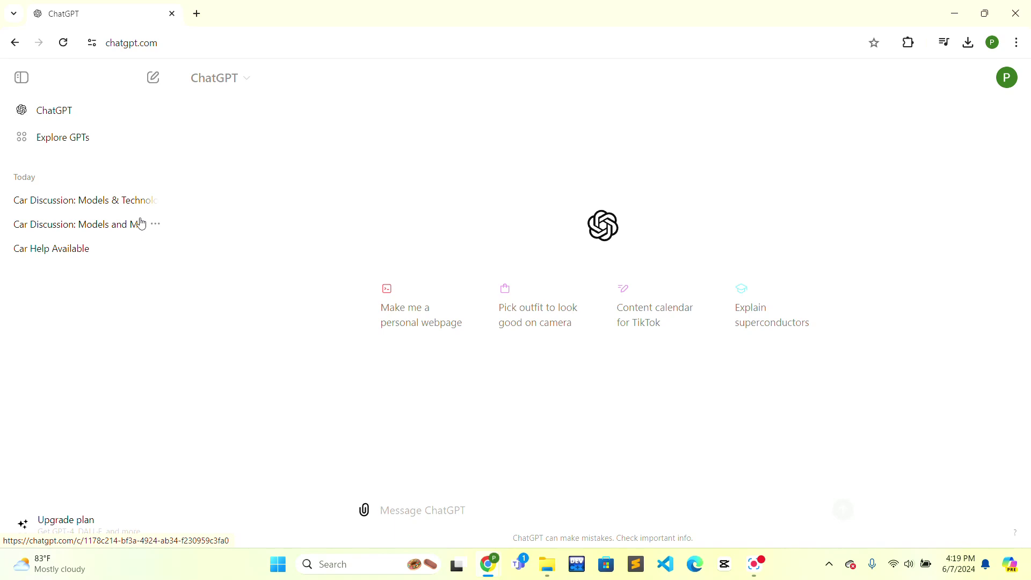
Step: Send the message 'car' to ChatGPT in a new chat
left_click(455, 515)
type("car")
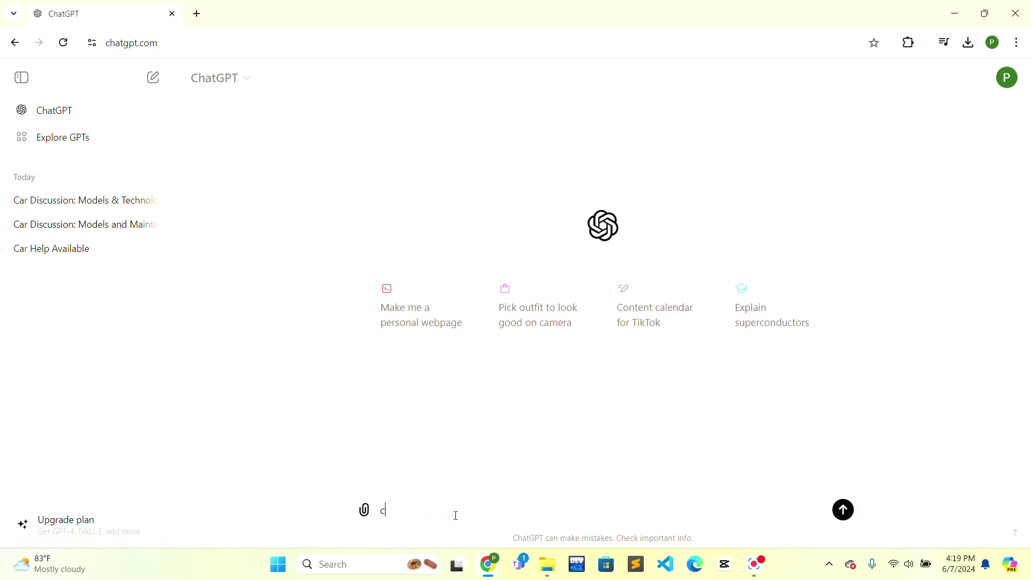
key("Return")
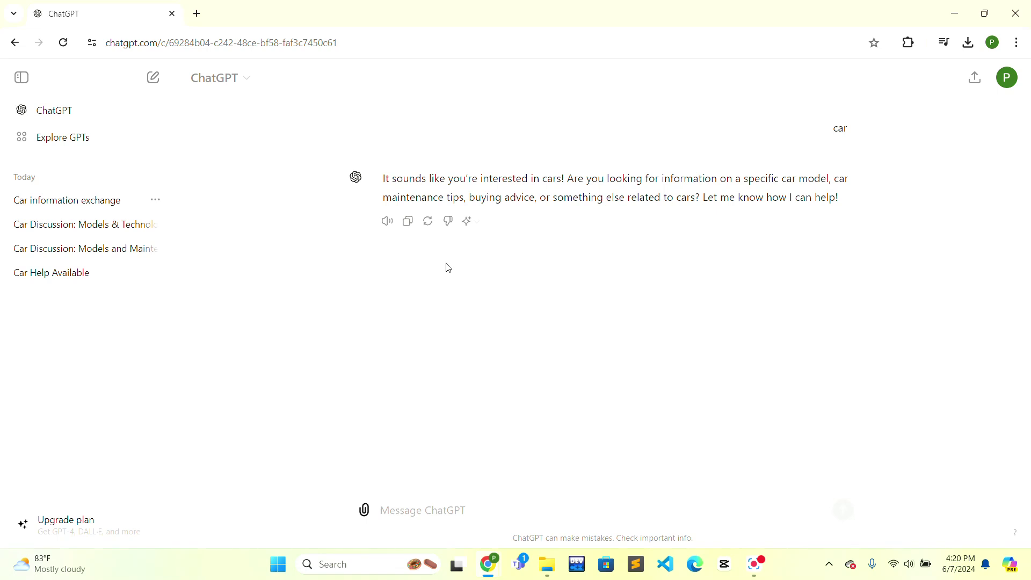
Step: Rate ChatGPT's reply with the thumbs-down Bad response icon
left_click(448, 221)
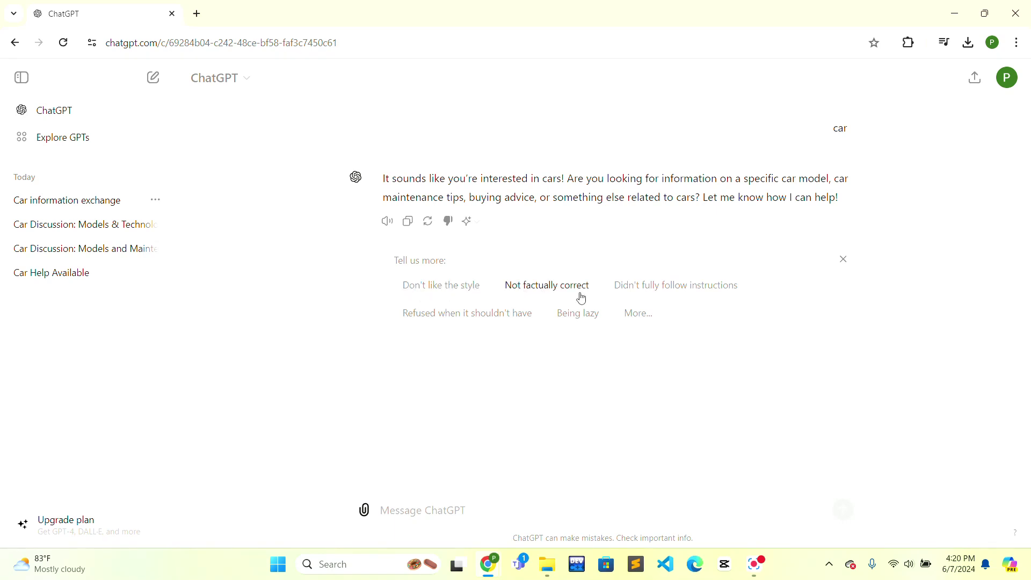
Step: Submit additional feedback with 'no' as the optional details via the More... form
left_click(638, 312)
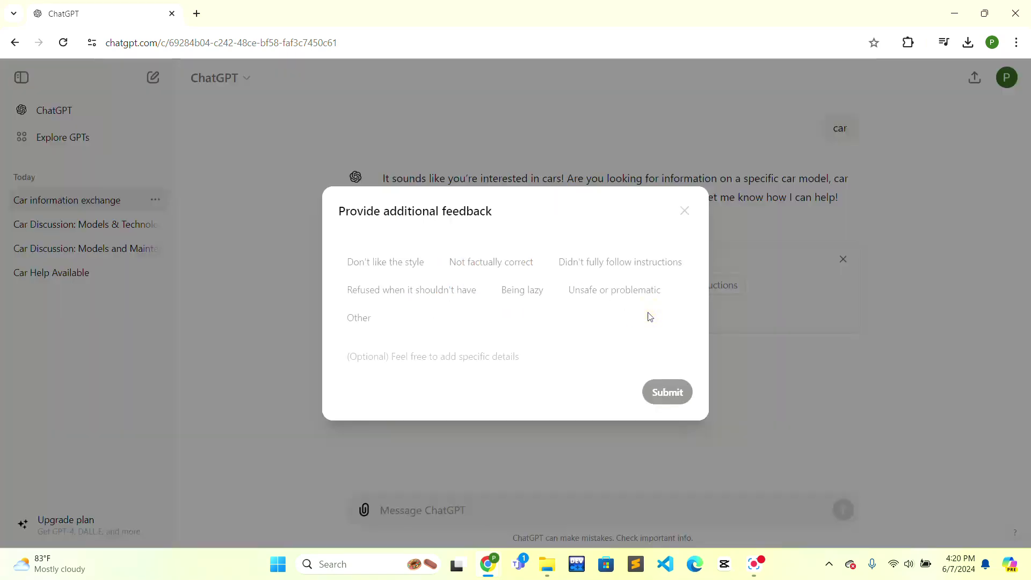
left_click(481, 358)
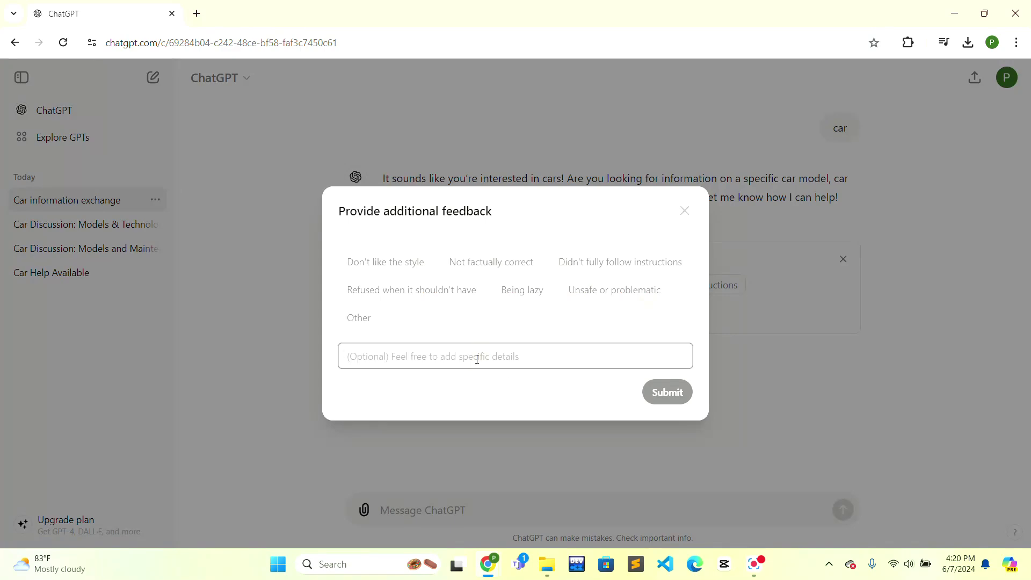
type("no")
left_click(667, 392)
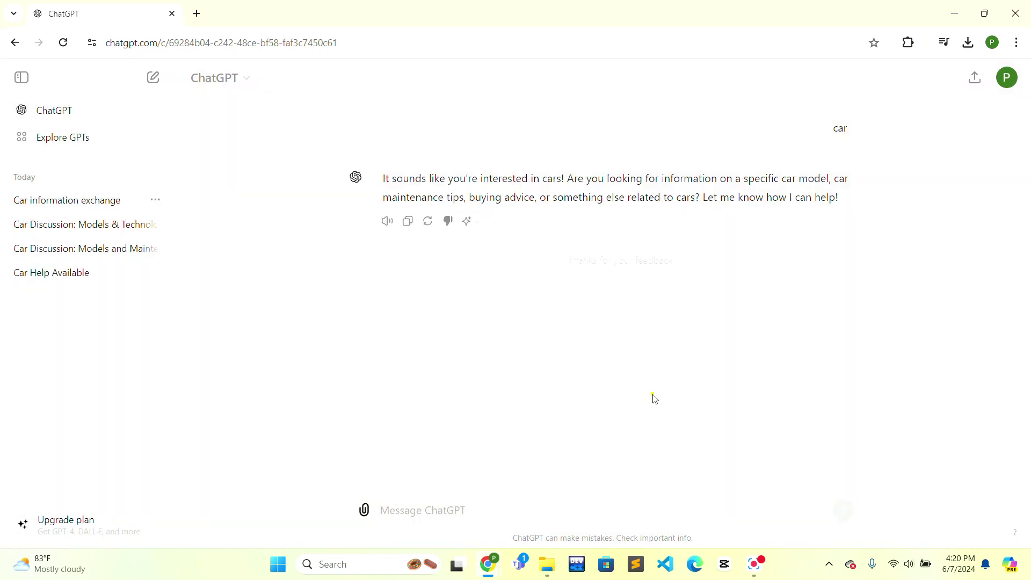